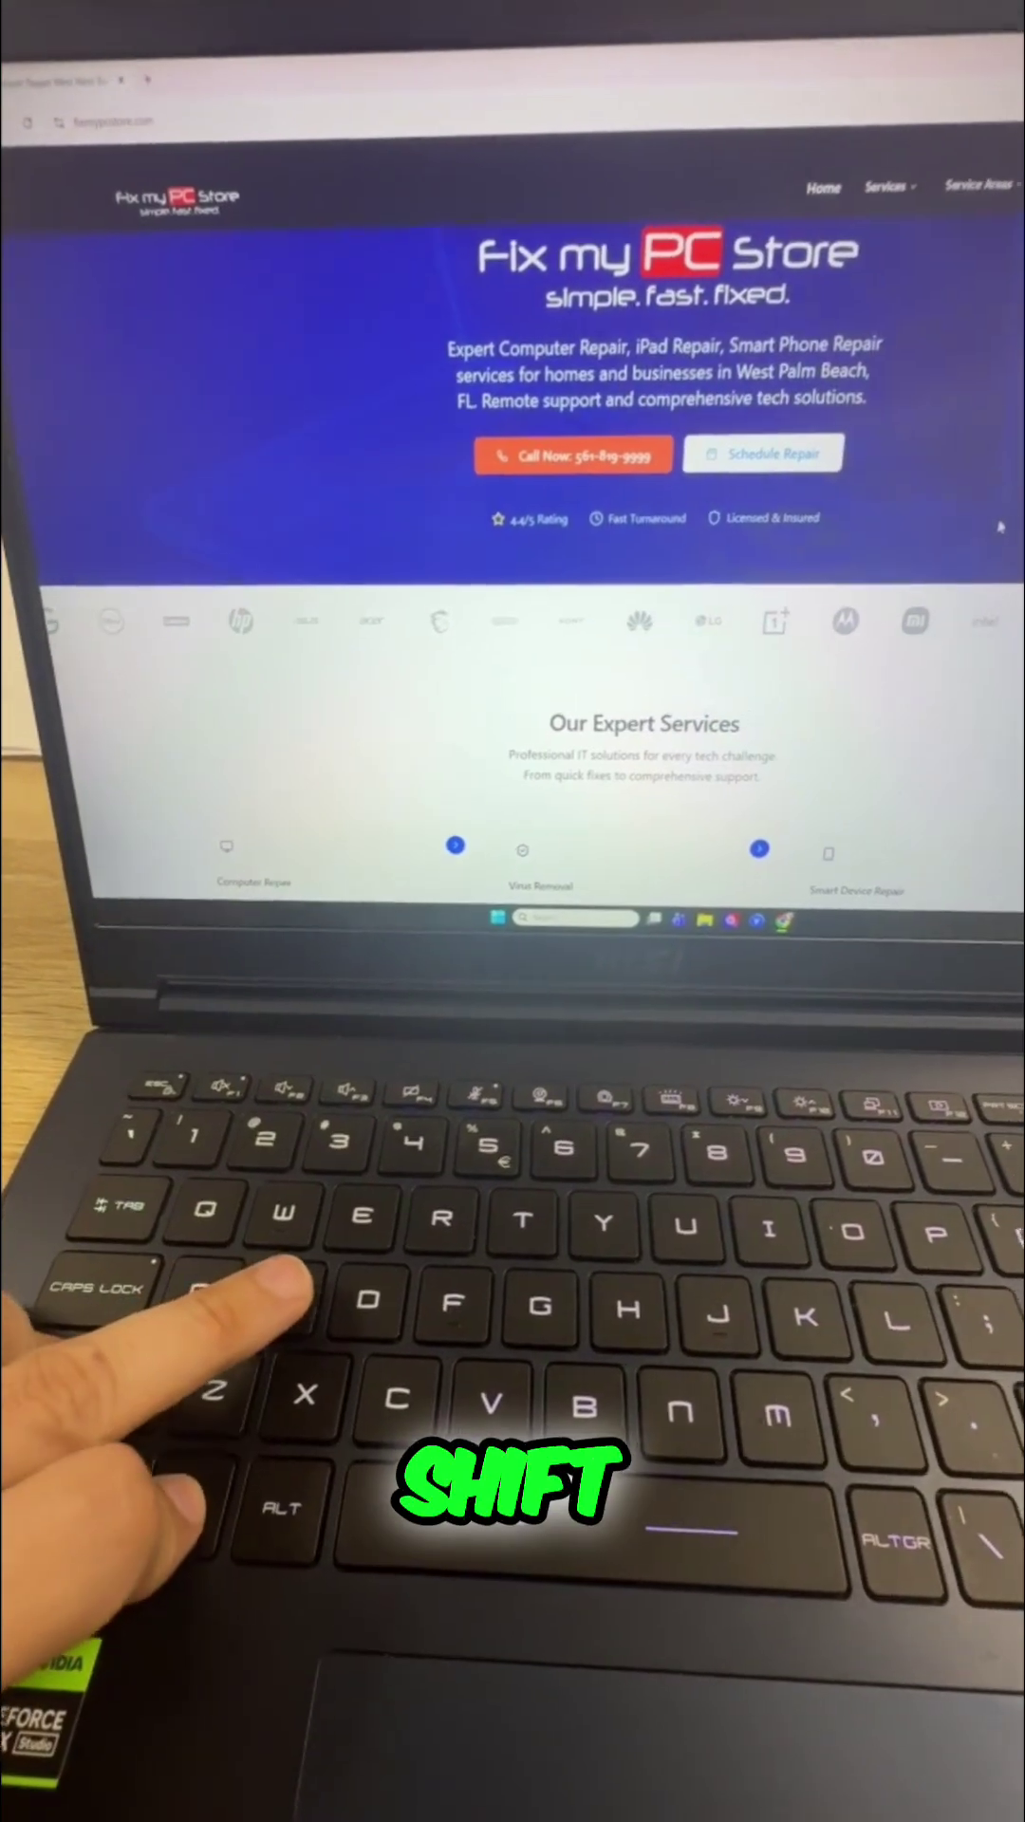
Step: Snip the Fix my PC Store banner region, then open the screenshot from Pictures > Screenshots
{"action": "key", "text": "super+shift+s"}
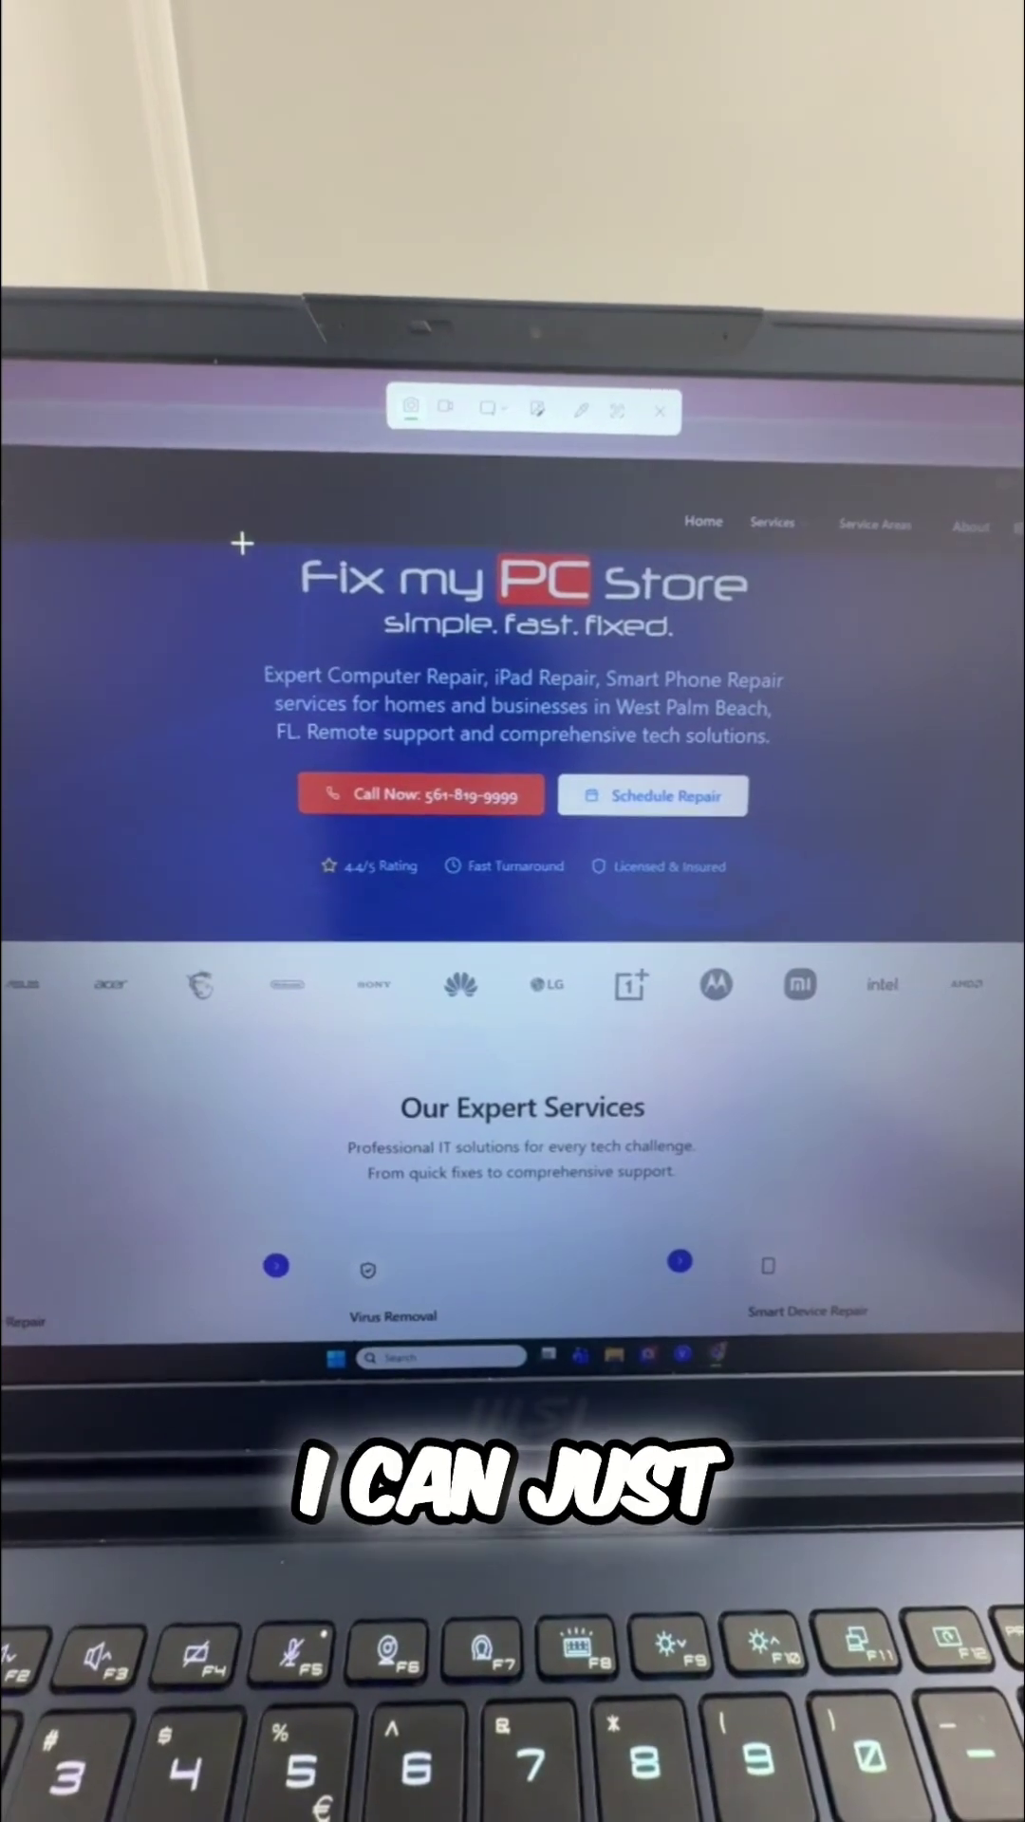
{"action": "left_click_drag", "start_coordinate": [243, 552], "coordinate": [287, 842]}
{"action": "left_click_drag", "start_coordinate": [648, 875], "coordinate": [805, 925]}
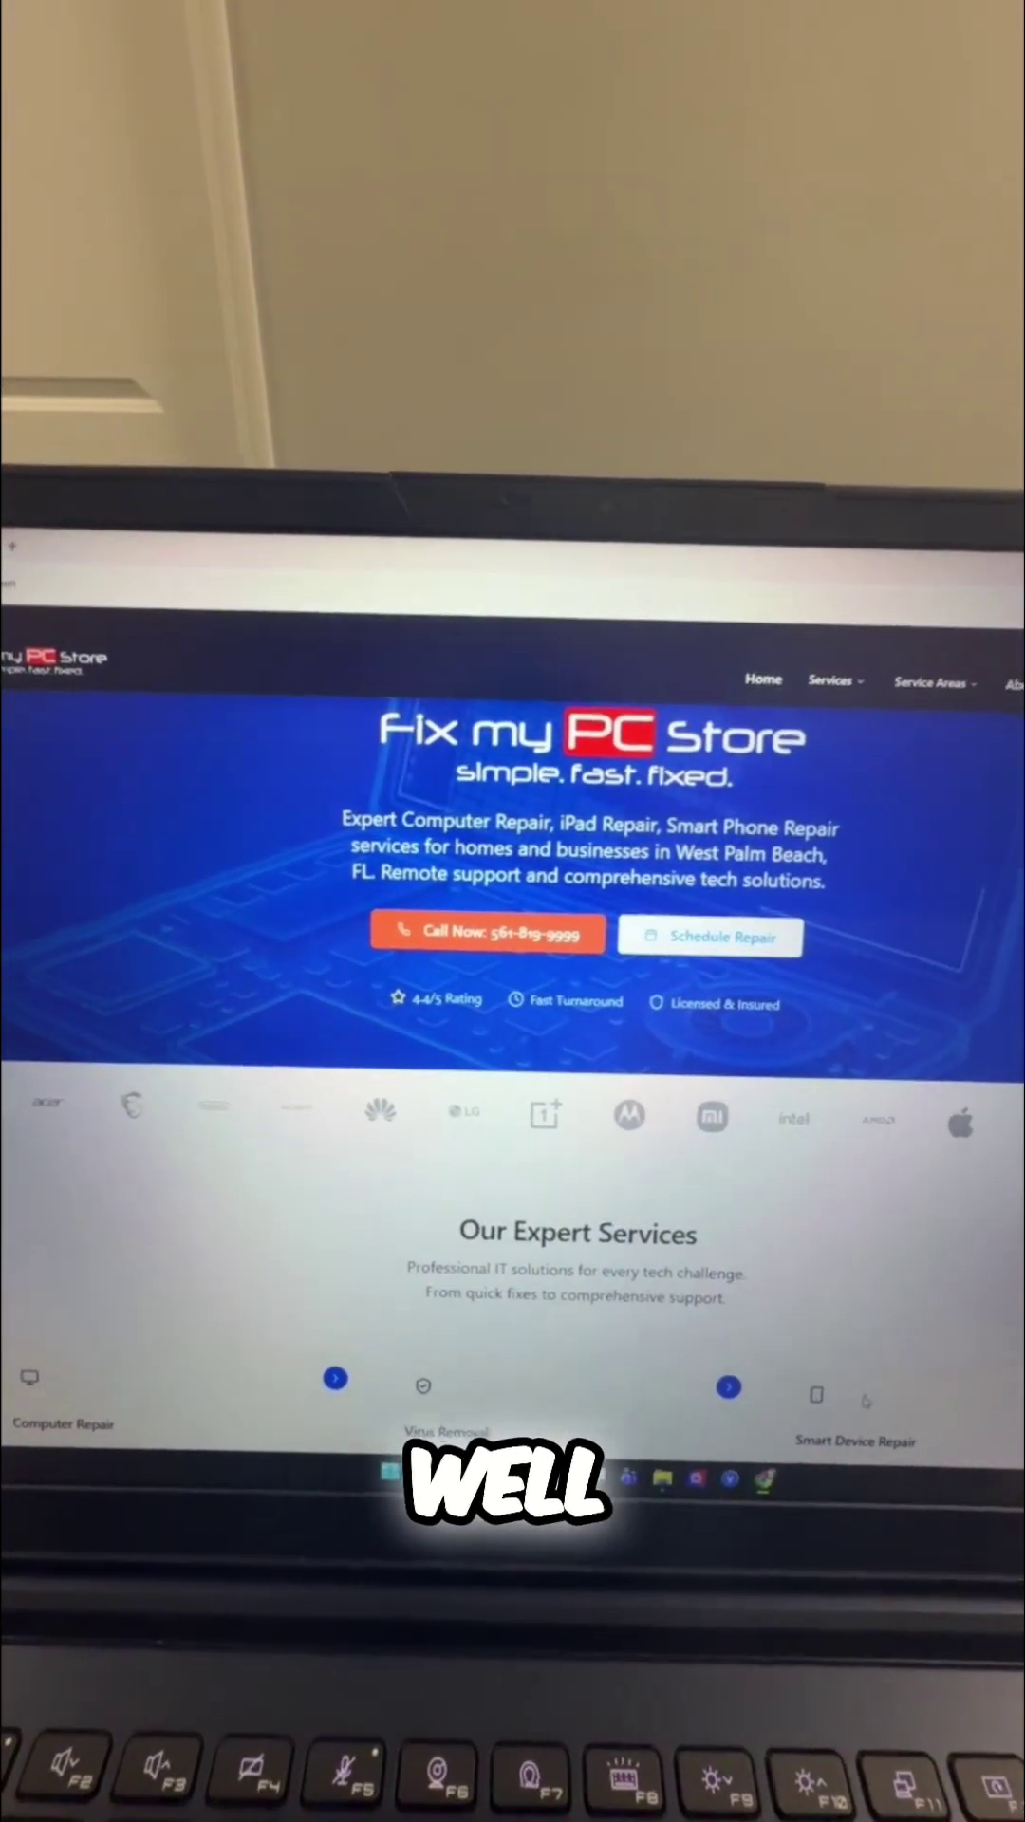
{"action": "left_click", "coordinate": [598, 1465]}
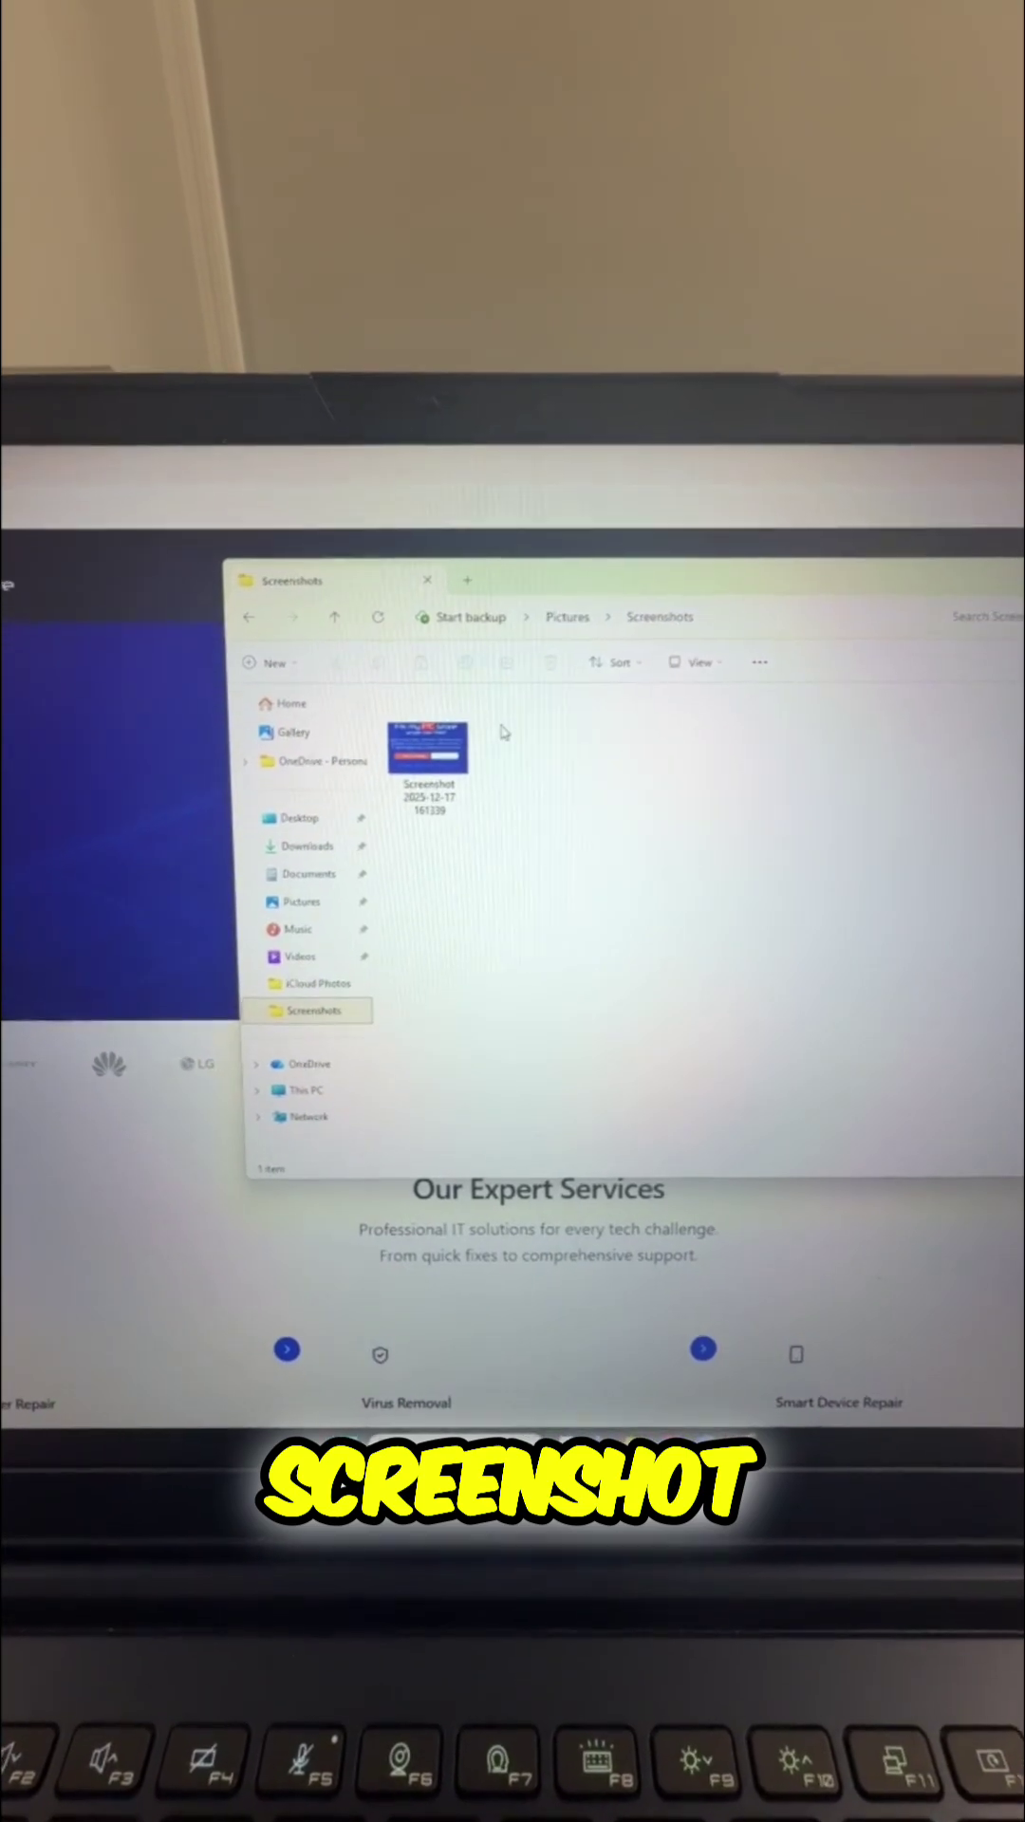
{"action": "double_click", "coordinate": [444, 729]}
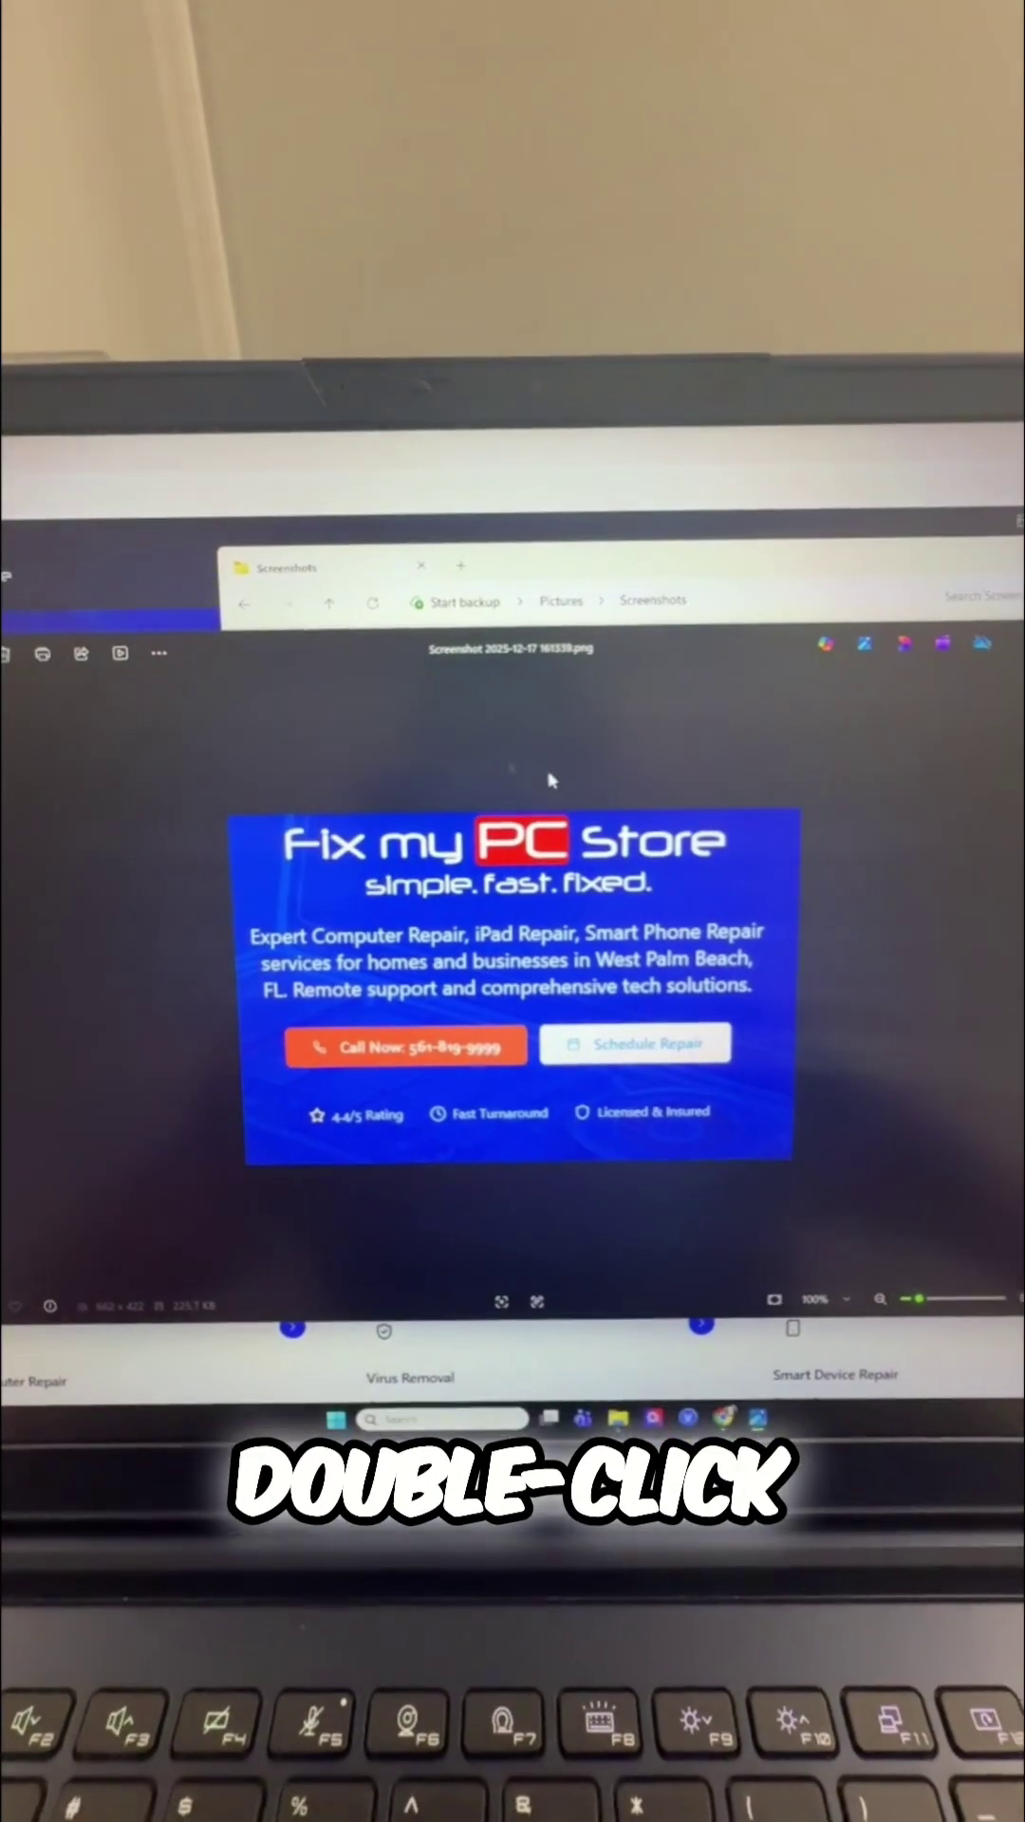